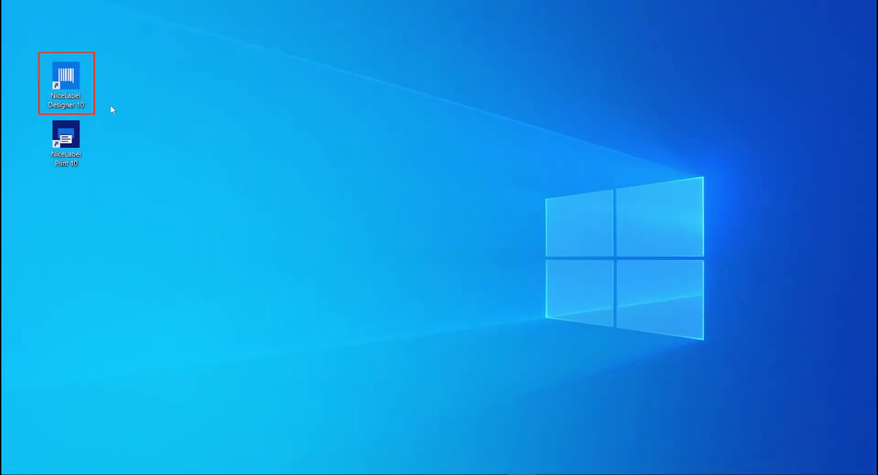
# - Launch NiceLabel Designer 10 and open Wheat Pasta Label.nlbl from Recent Files
pyautogui.doubleClick(65, 79)
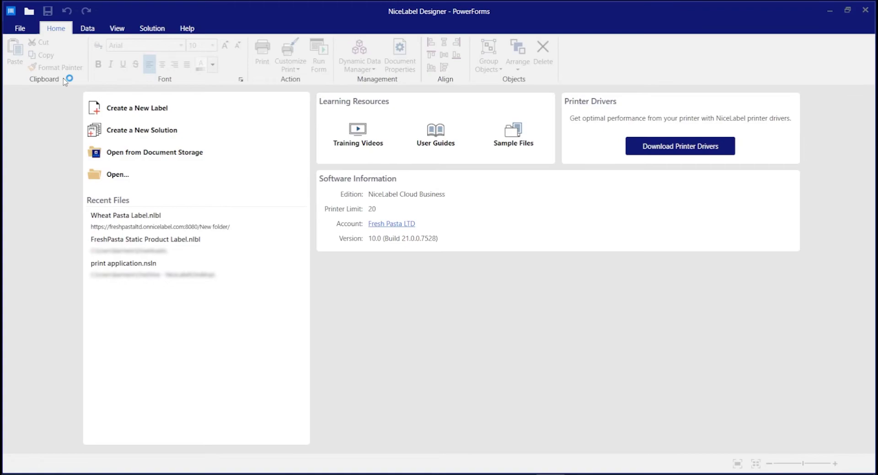
pyautogui.click(261, 220)
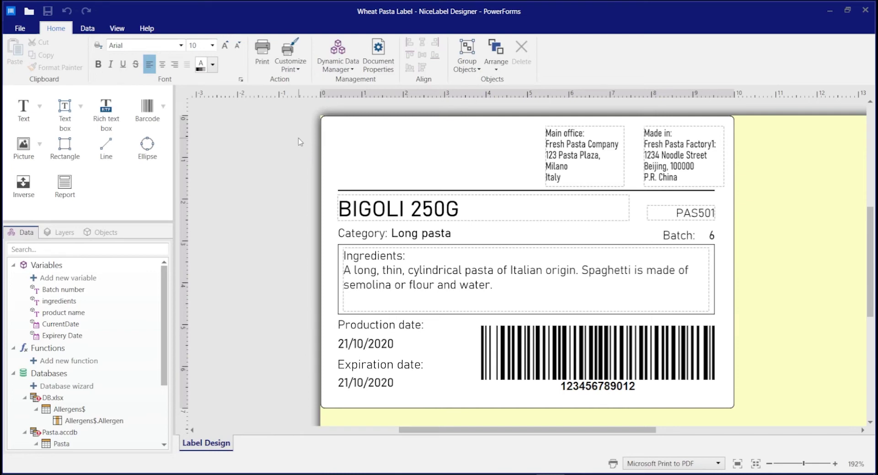
# - Insert the fresh_pasta_logo image from Pictures at the top-left and shrink it beside the address
pyautogui.click(32, 143)
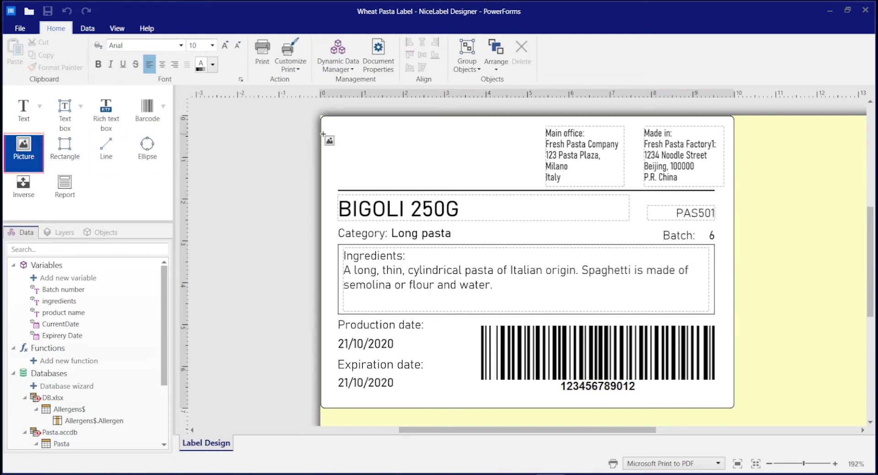
pyautogui.click(338, 129)
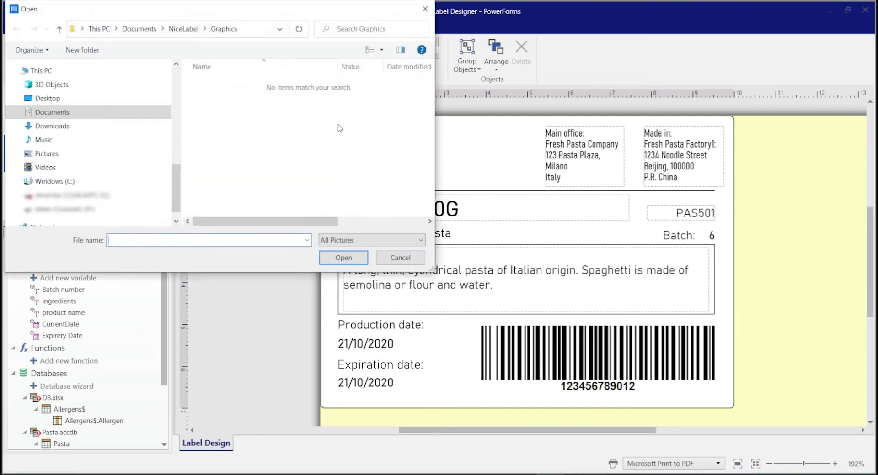
pyautogui.click(73, 153)
pyautogui.click(230, 134)
pyautogui.click(343, 258)
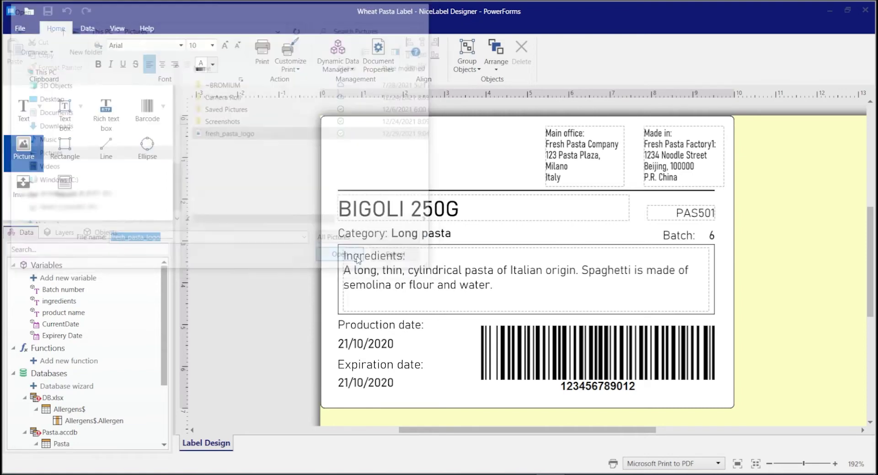
pyautogui.moveTo(710, 156); pyautogui.dragTo(523, 161)
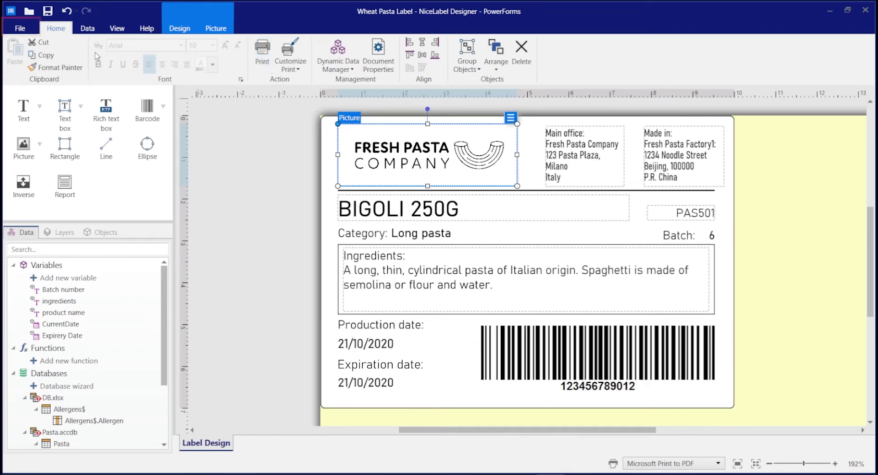
# - Save the label to Document Storage inside a newly created folder named 'New folder'
pyautogui.click(34, 30)
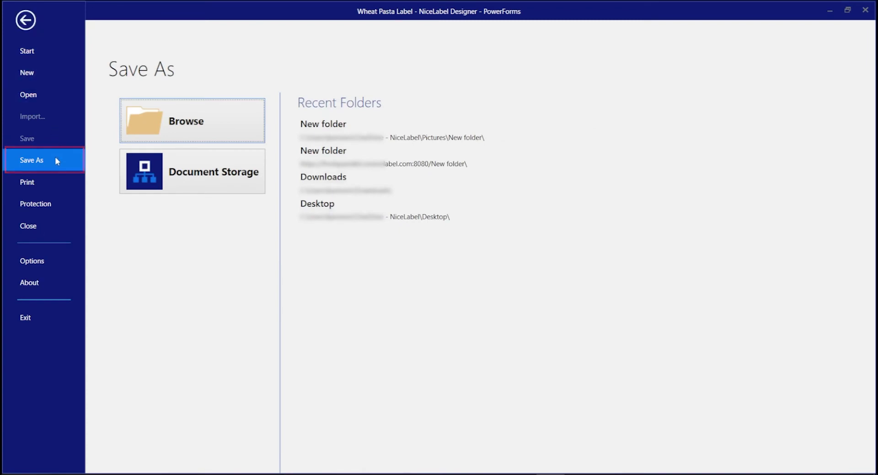
pyautogui.click(216, 185)
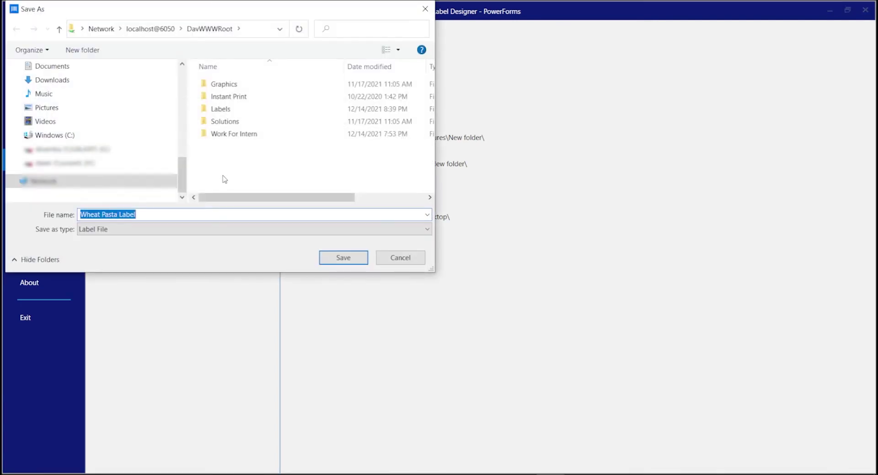
pyautogui.rightClick(224, 154)
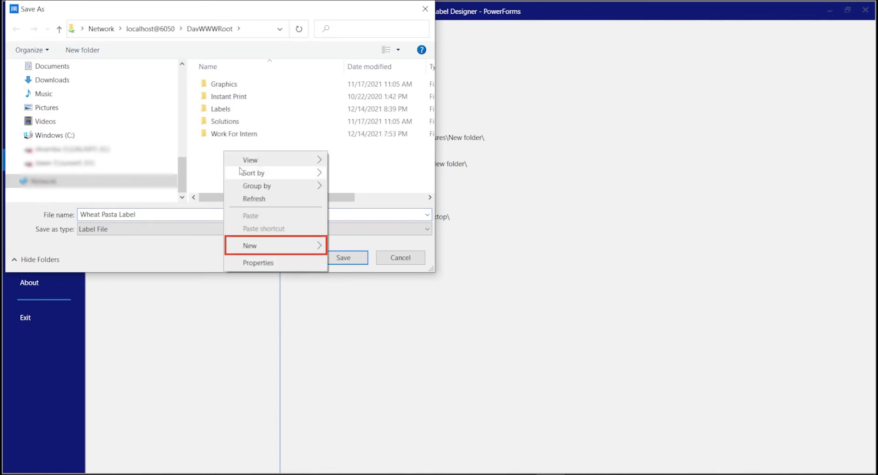
pyautogui.moveTo(272, 249)
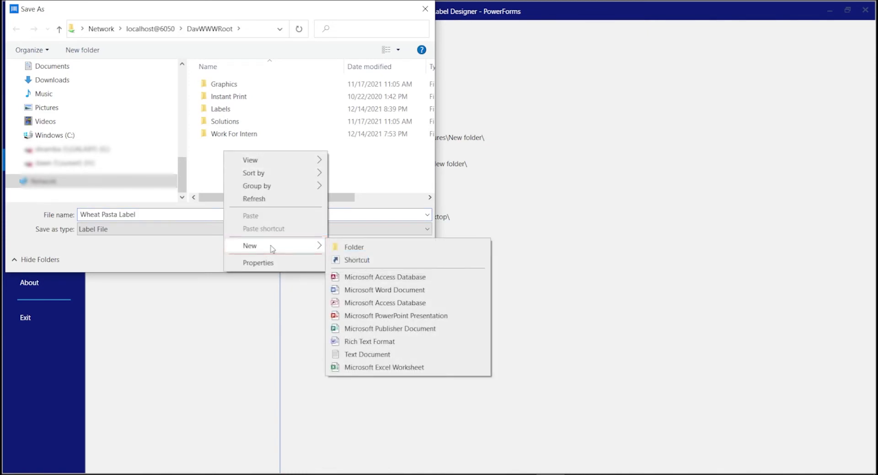
pyautogui.click(358, 251)
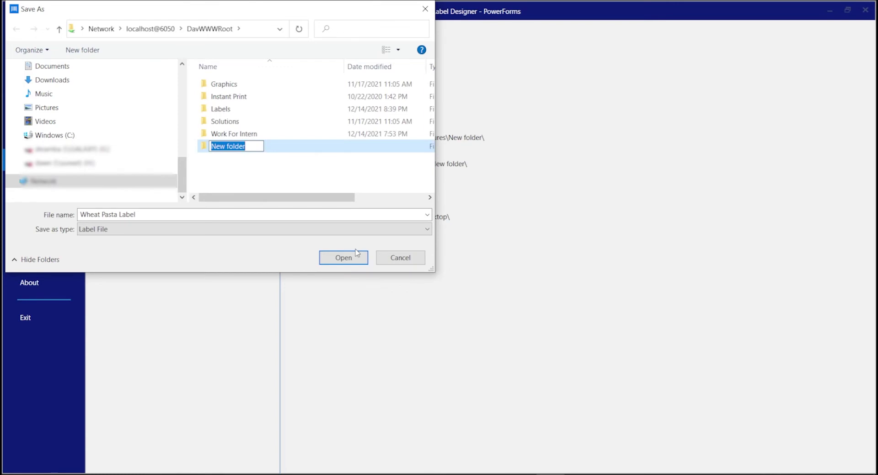
pyautogui.press('Return')
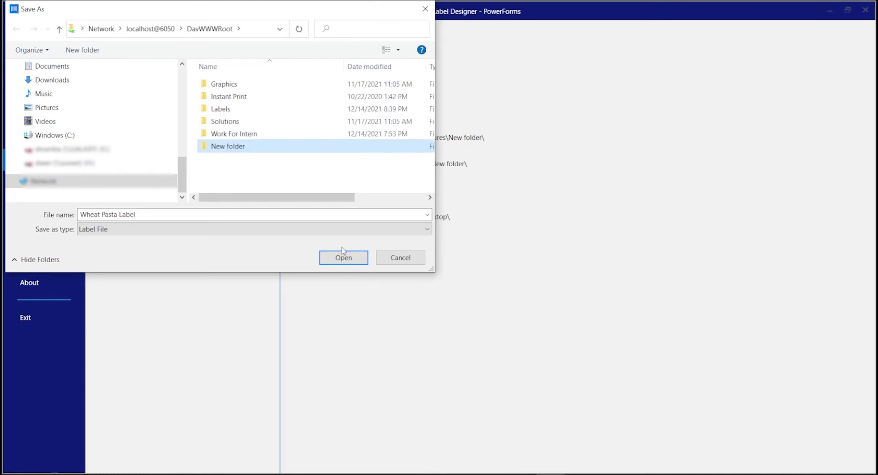
pyautogui.click(153, 213)
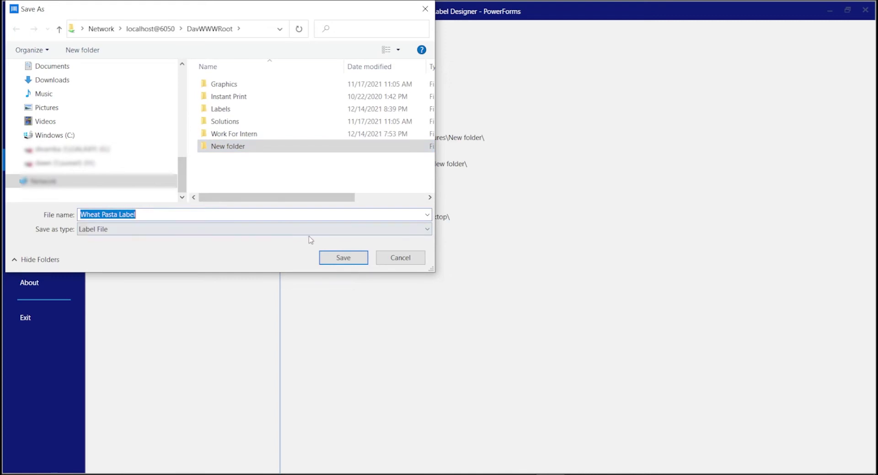
pyautogui.click(339, 259)
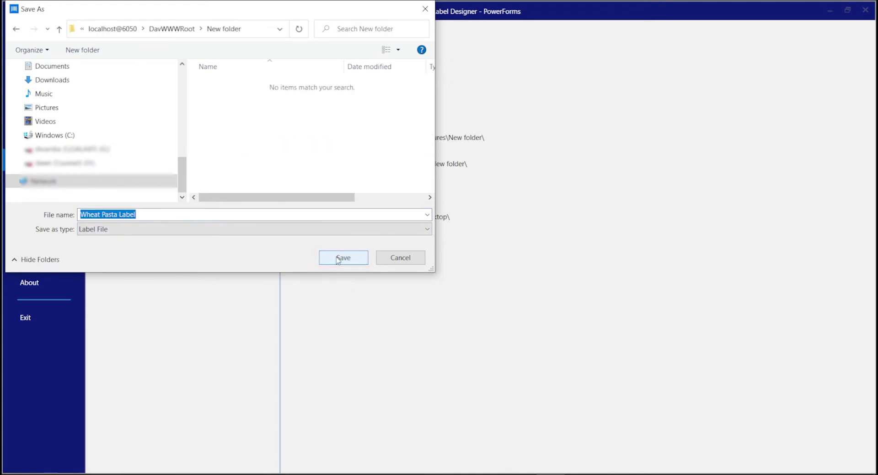
pyautogui.click(338, 259)
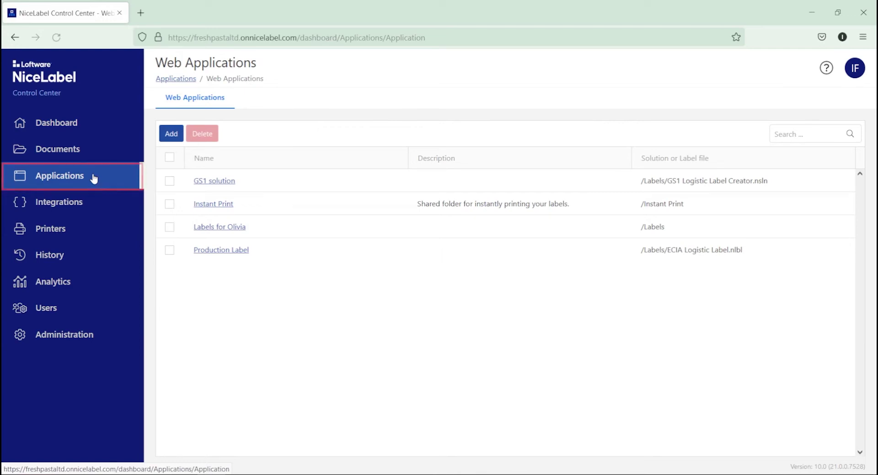
# - Add 'Wheat Pasta Labels App' described 'Labels for our new pasta product line.', serving folder /New folder
pyautogui.click(171, 134)
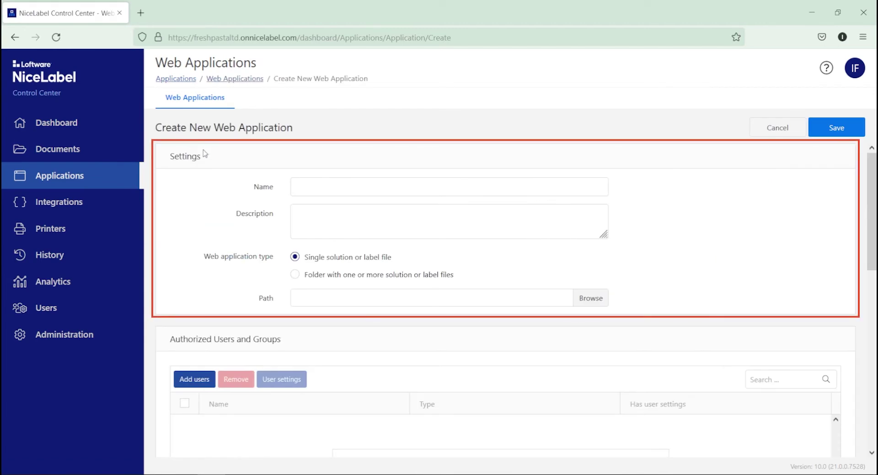
pyautogui.click(309, 187)
pyautogui.write('Wheat')
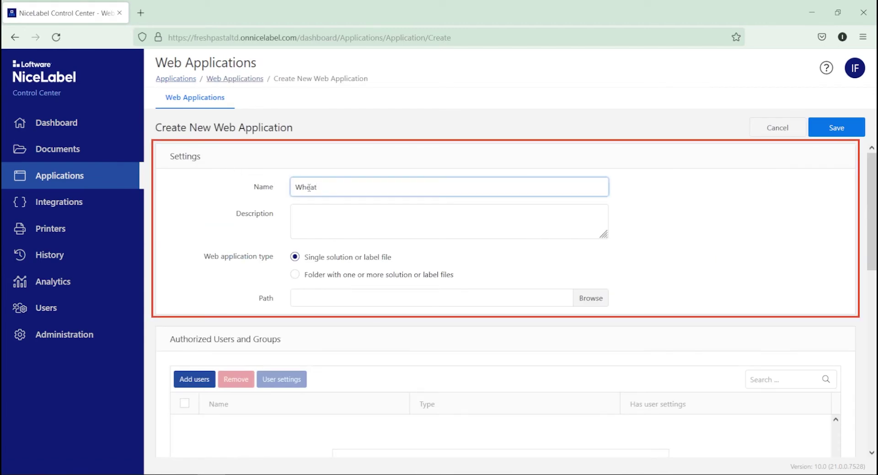
pyautogui.write(' Pasta Labels App')
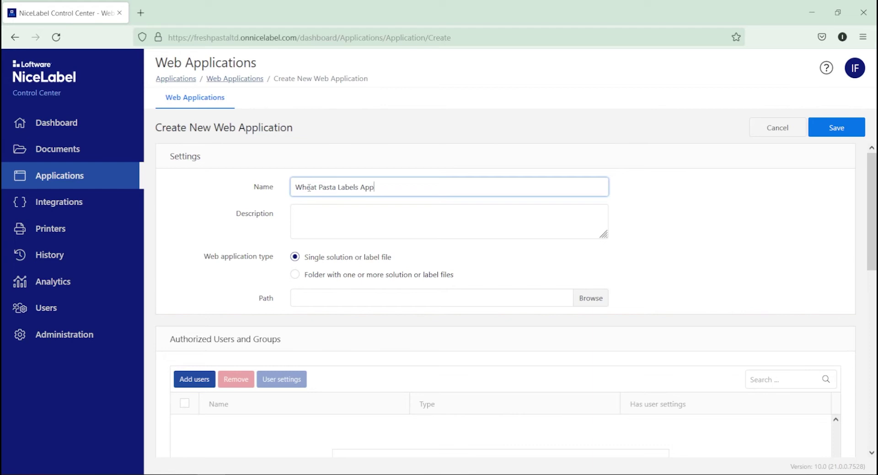
pyautogui.click(365, 215)
pyautogui.write('Labels for our new')
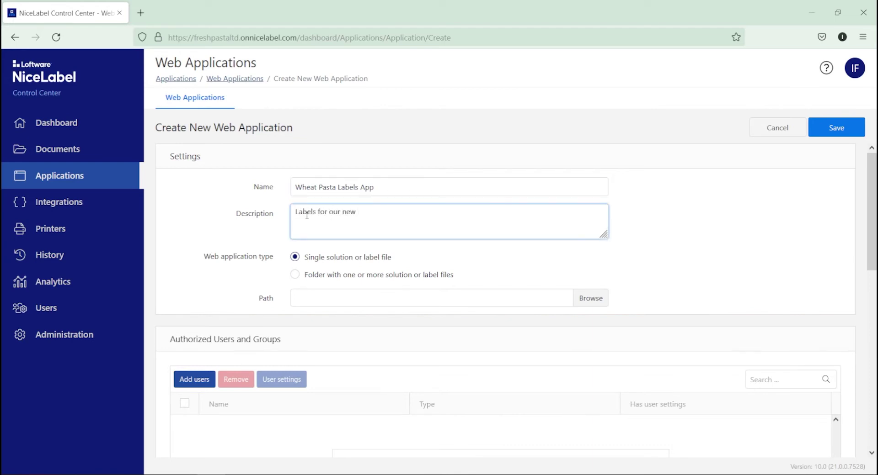
pyautogui.write(' pasta product line.')
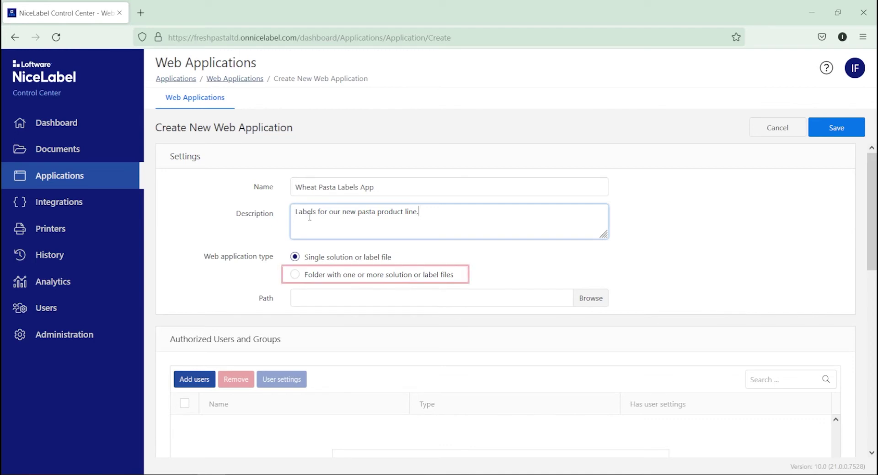
pyautogui.click(295, 276)
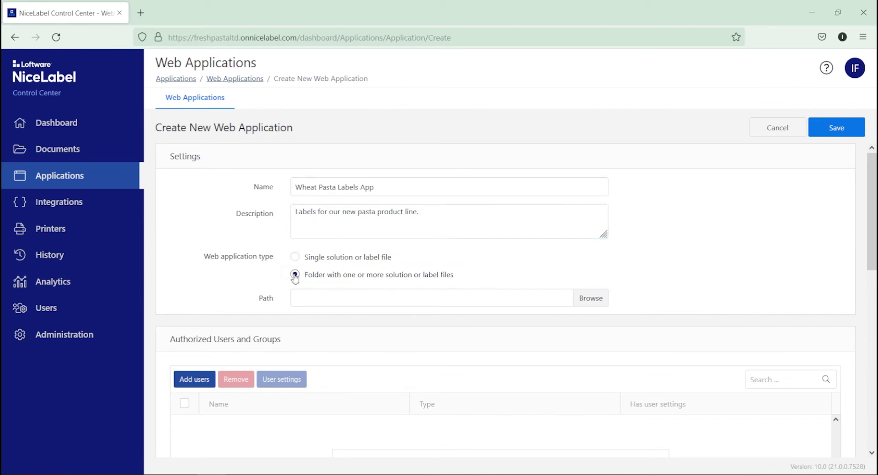
pyautogui.click(596, 302)
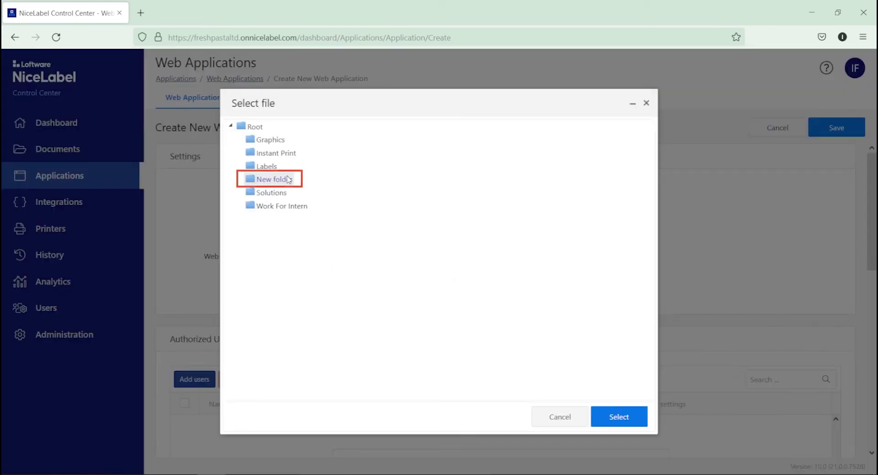
pyautogui.click(617, 416)
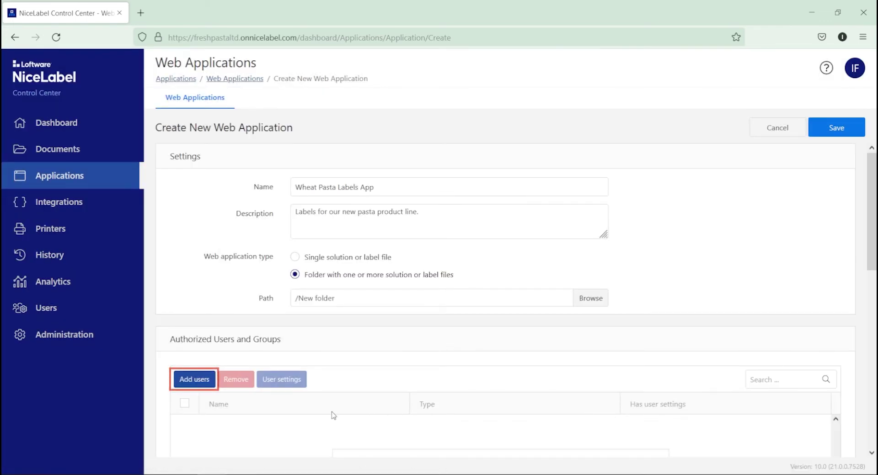
# - Search for and add the operator and IT Administrator guest users as authorized users
pyautogui.click(202, 379)
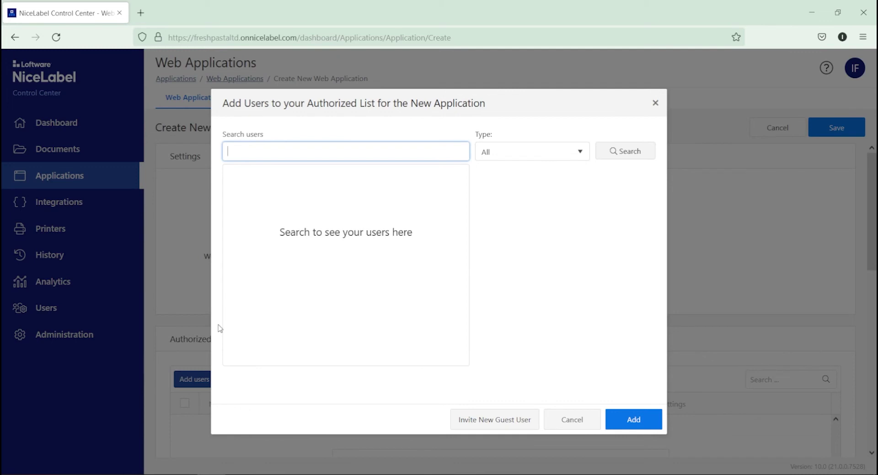
pyautogui.write('oli')
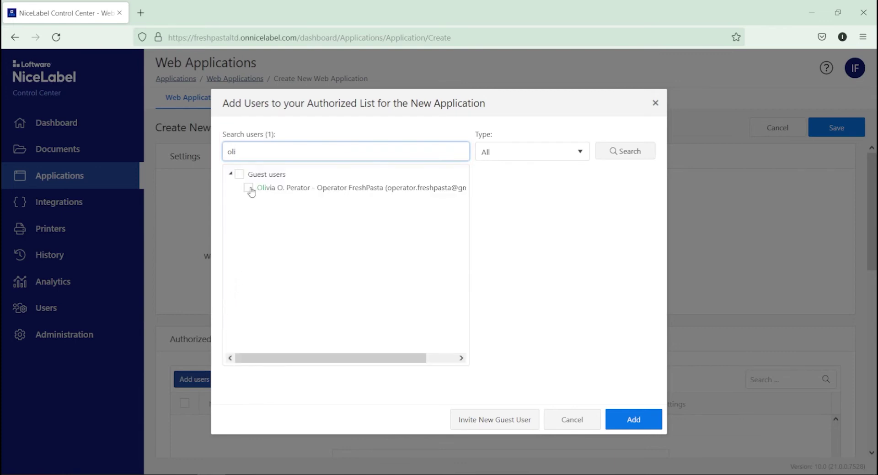
pyautogui.click(249, 188)
pyautogui.moveTo(243, 151); pyautogui.dragTo(220, 155)
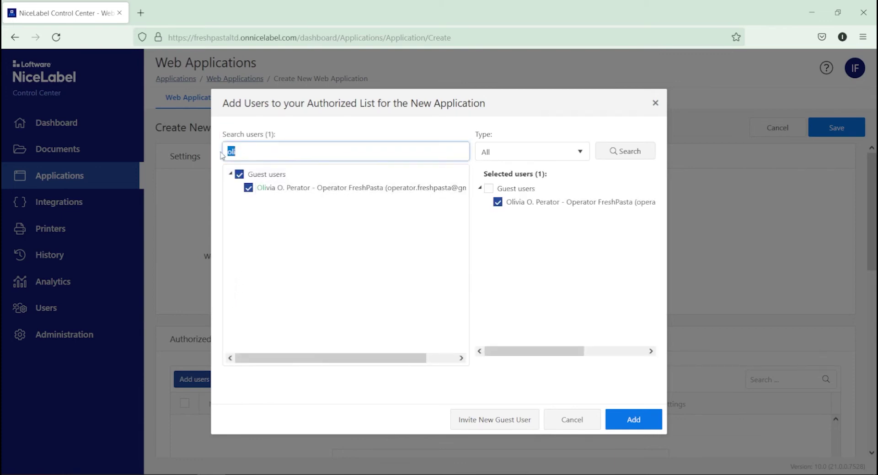
pyautogui.write('it')
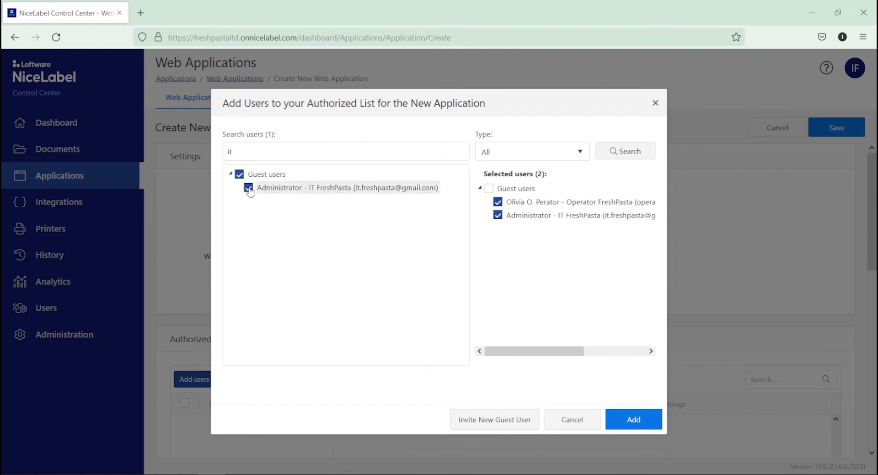
pyautogui.click(249, 188)
pyautogui.click(620, 418)
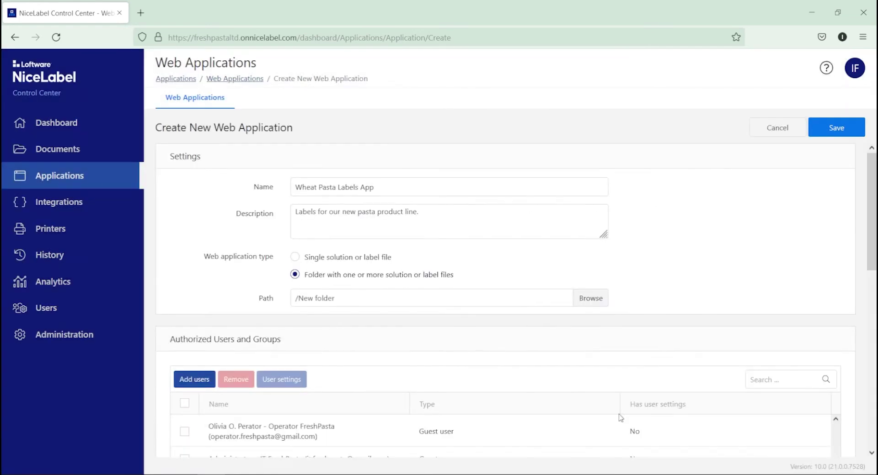
# - Save the web application, then download and run the NiceLabelWebClientSetup.exe printing client installer
pyautogui.click(836, 129)
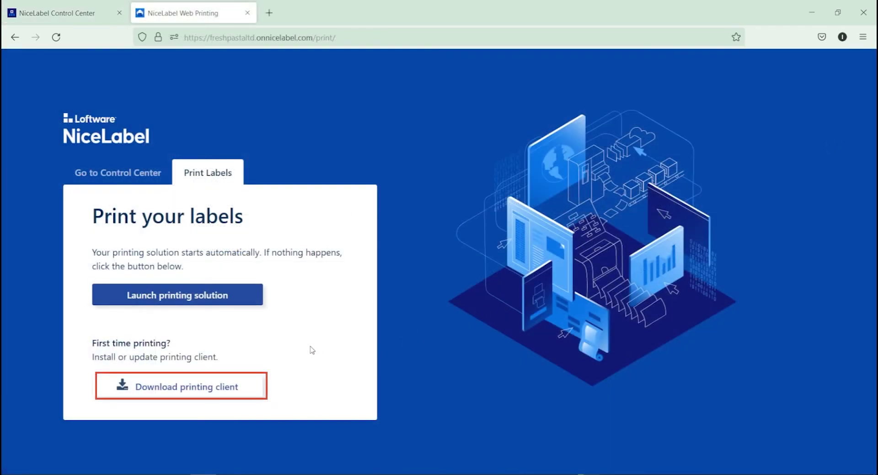
pyautogui.click(224, 388)
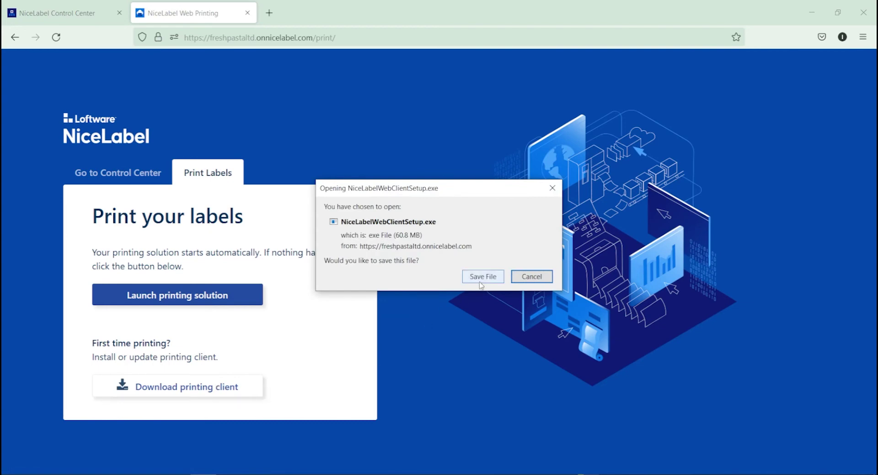
pyautogui.click(481, 278)
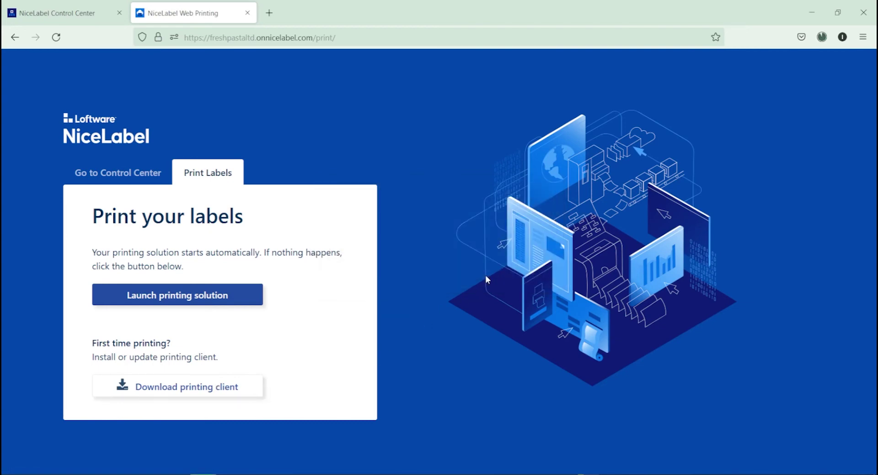
pyautogui.click(818, 42)
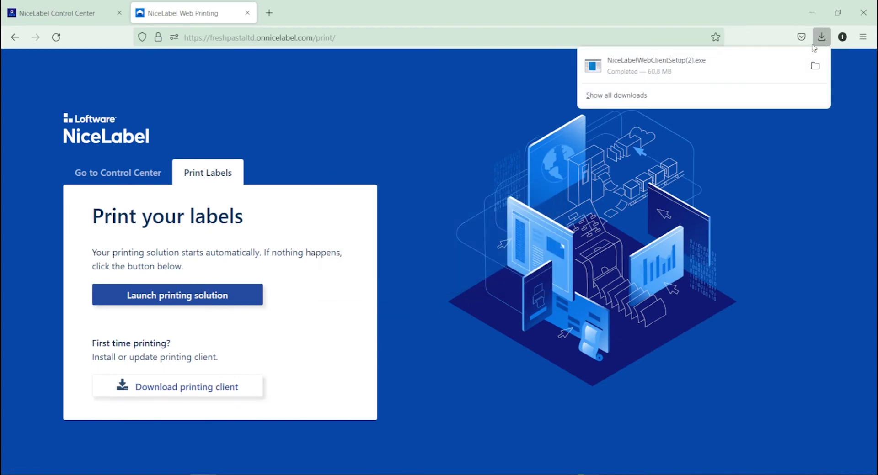
pyautogui.click(753, 60)
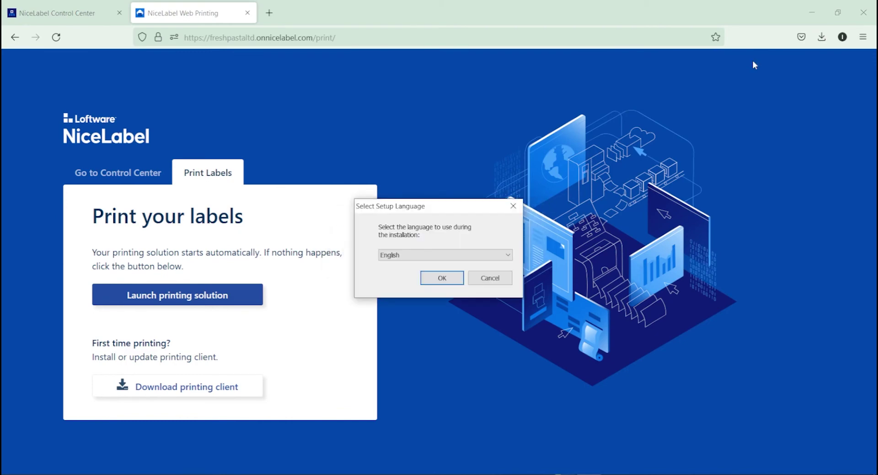
# - Install the NiceLabel Web Client in English, accepting the license, and close the finished setup
pyautogui.click(449, 279)
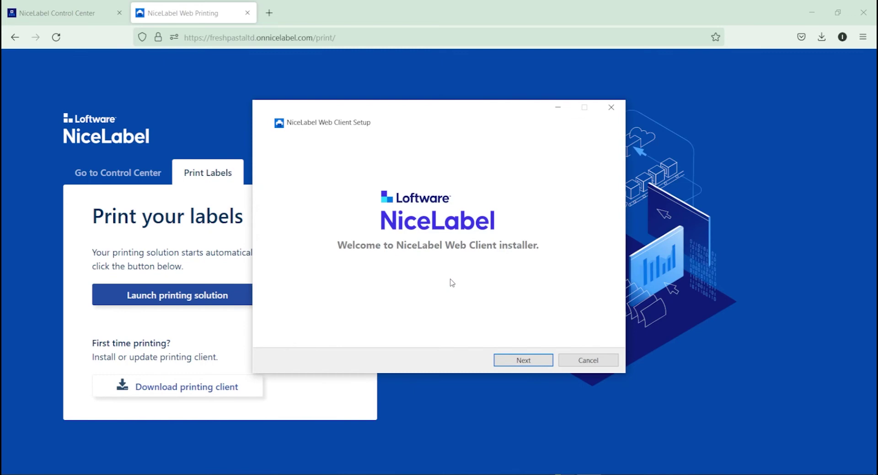
pyautogui.click(539, 362)
pyautogui.click(291, 336)
pyautogui.click(538, 361)
pyautogui.click(523, 360)
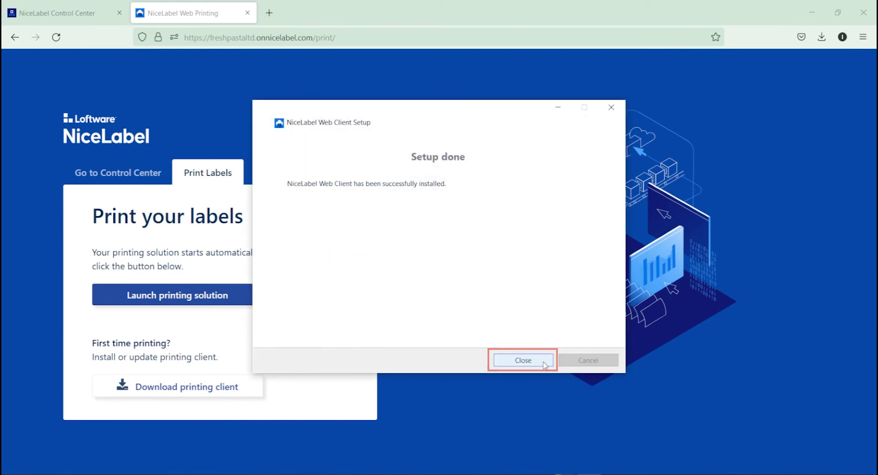
pyautogui.click(523, 361)
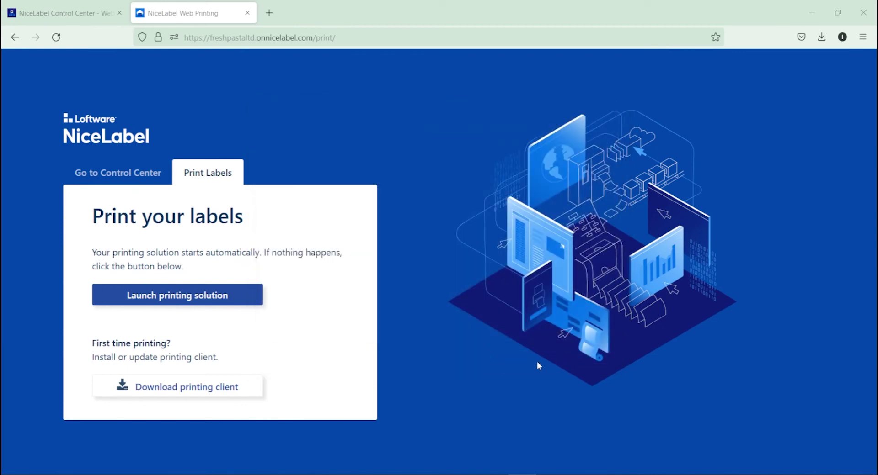
# - Launch the printing solution and sign in through an external browser with the IT Google account
pyautogui.click(242, 296)
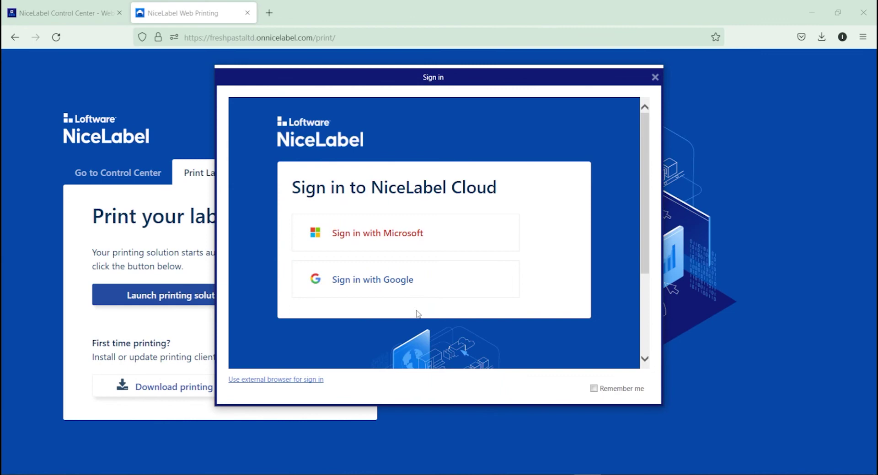
pyautogui.click(296, 381)
pyautogui.click(199, 313)
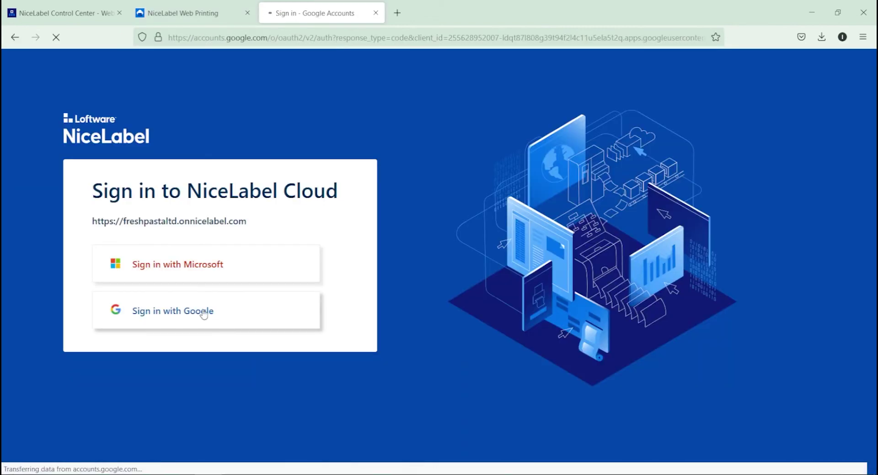
pyautogui.click(442, 238)
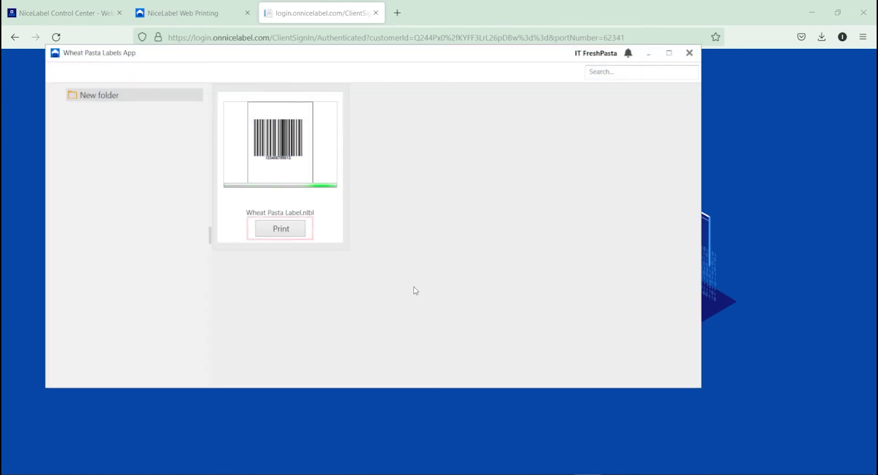
# - Print one copy of Wheat Pasta Label.nlbl to Microsoft Print to PDF
pyautogui.click(283, 228)
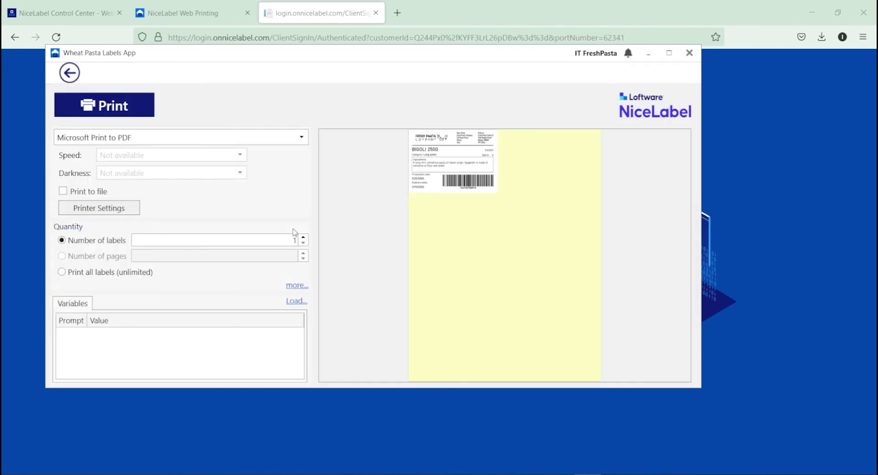
pyautogui.click(668, 53)
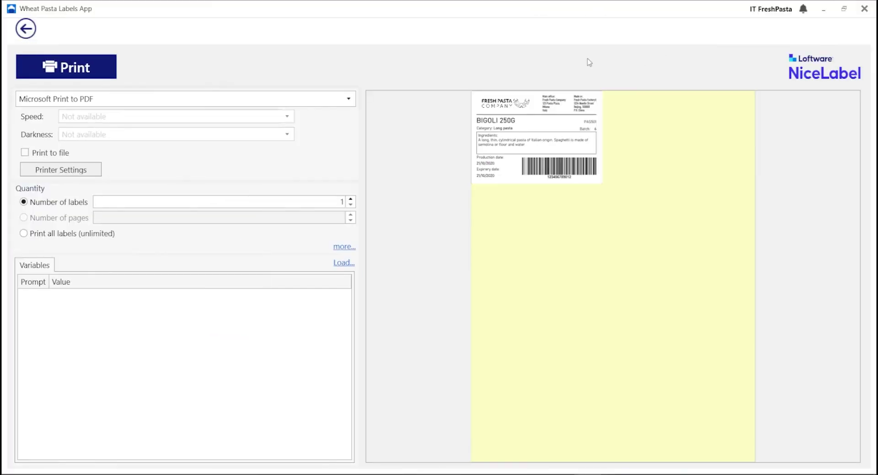
pyautogui.click(337, 98)
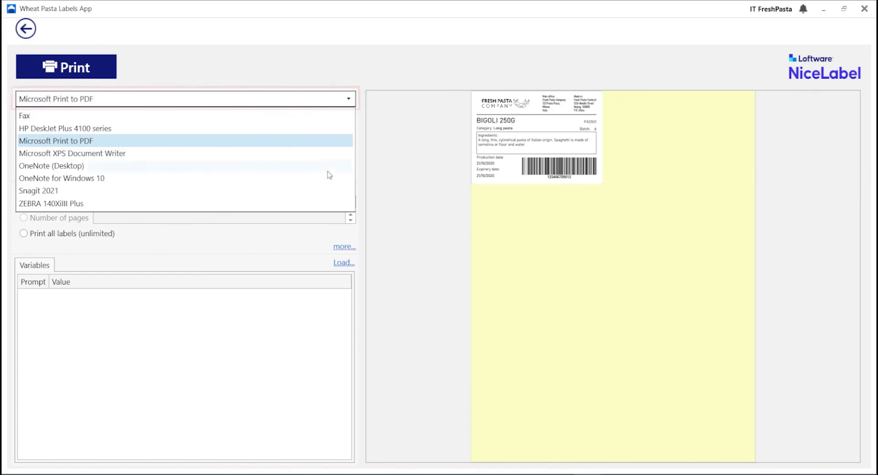
pyautogui.click(326, 137)
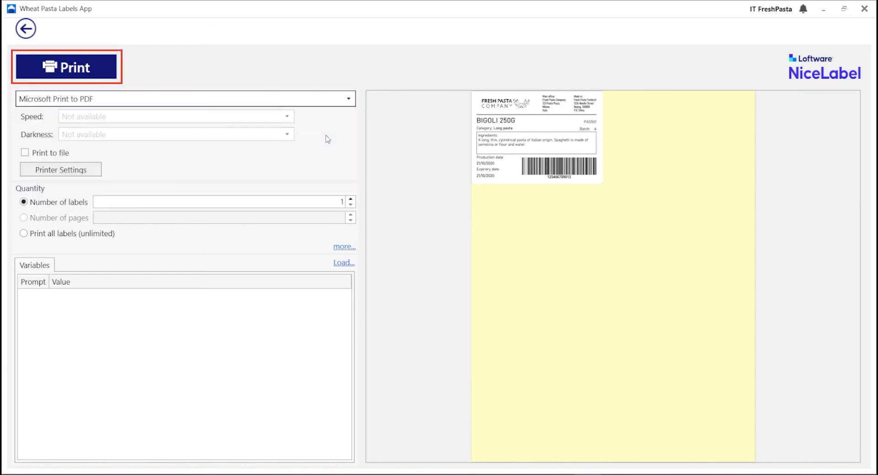
pyautogui.click(98, 64)
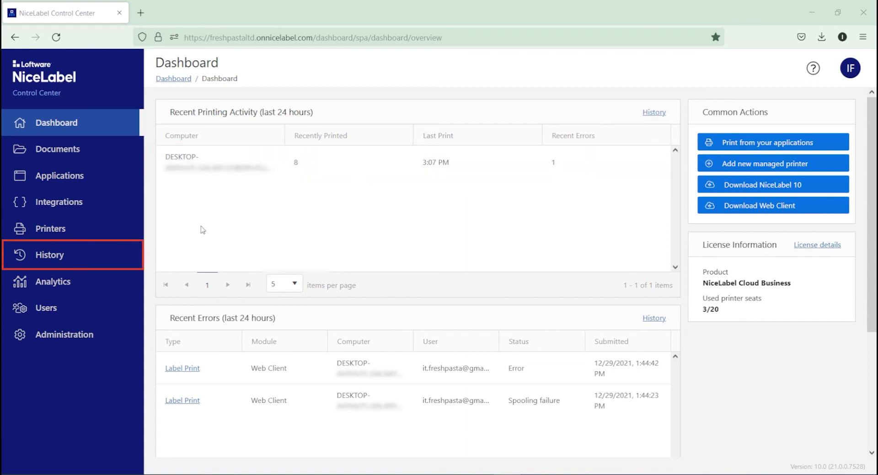
# - Open History to view today's 8 print jobs, topped by Wheat Pasta Label at 3:07:17 PM
pyautogui.click(88, 254)
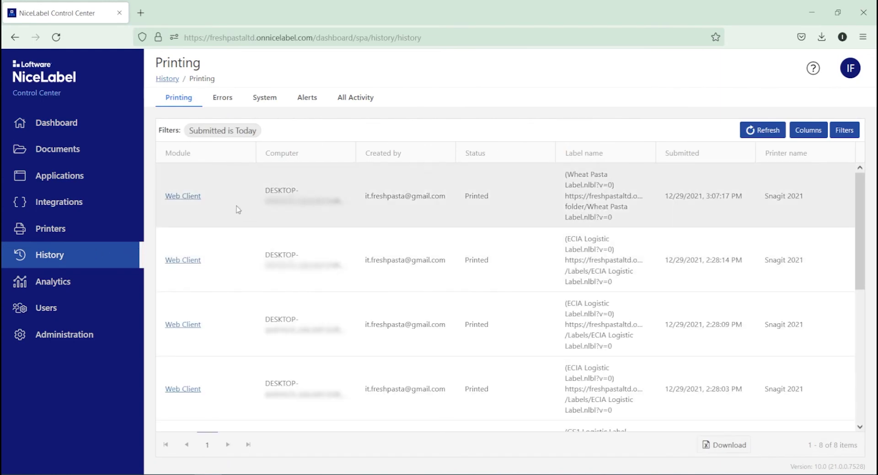
# - Open the latest Wheat Pasta Label Web Client job and review its details and BIGOLI 250G preview
pyautogui.click(238, 209)
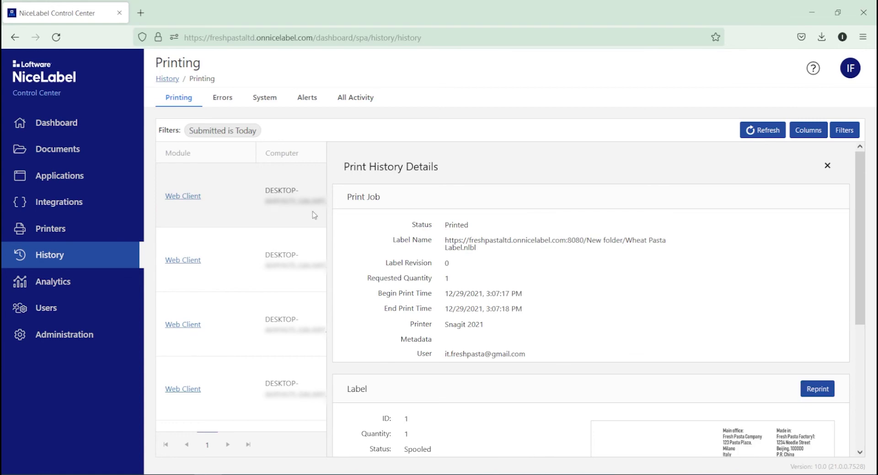
pyautogui.scroll(-4, 843, 282)
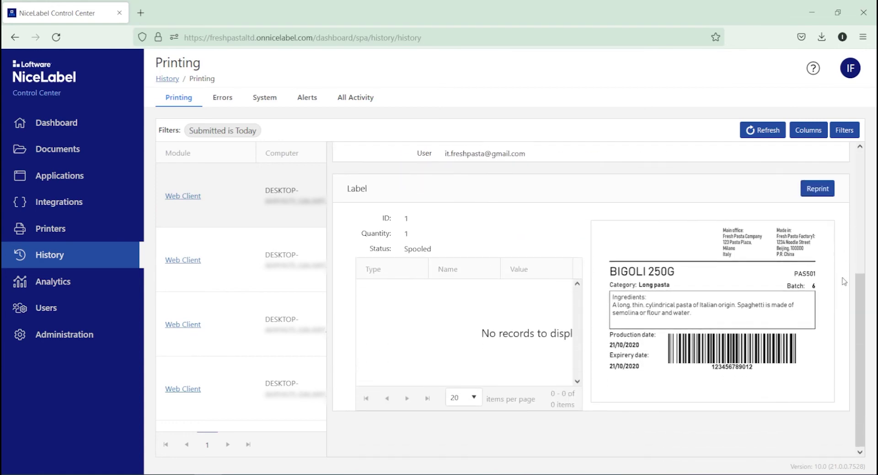
pyautogui.scroll(4, 844, 282)
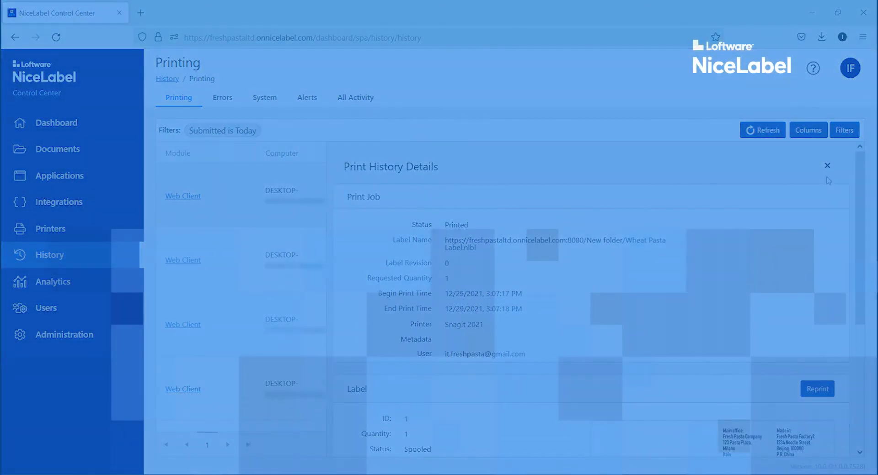